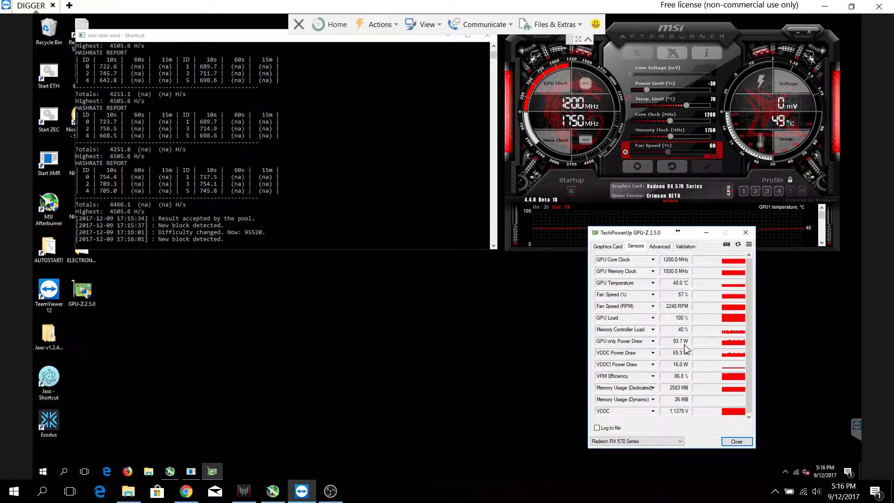
# - Show GPU-Z sensors for two other Radeon RX 570 Series cards in turn, ending at 1200 MHz core and 46 °C
pyautogui.click(648, 441)
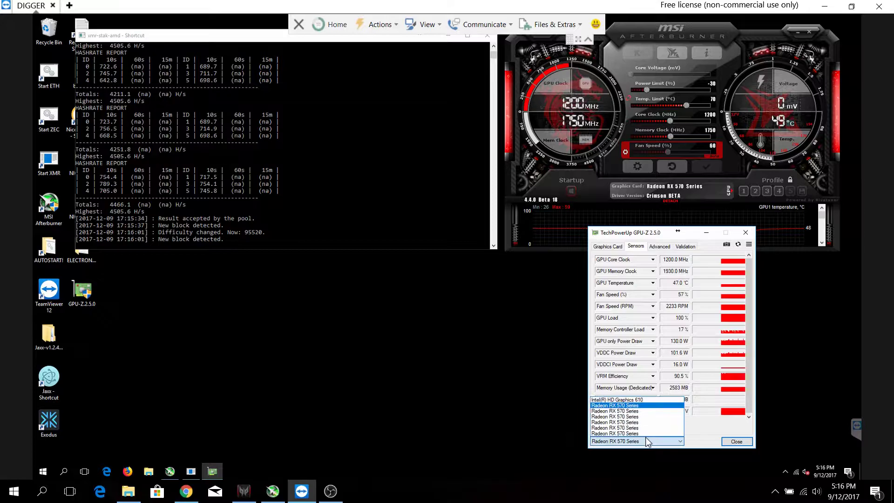
pyautogui.click(637, 411)
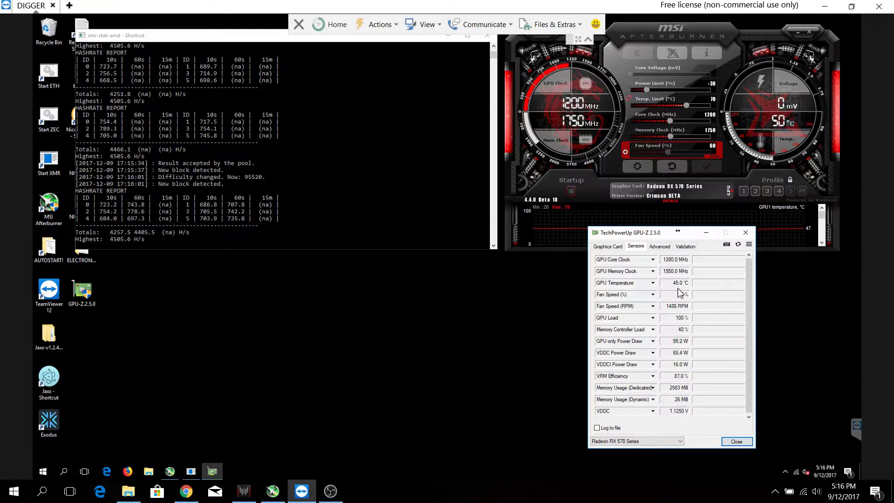
pyautogui.click(638, 441)
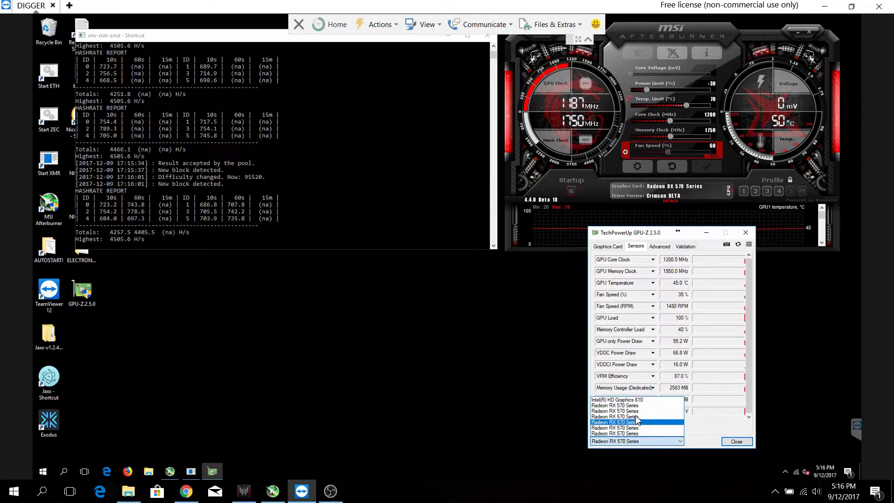
pyautogui.click(634, 416)
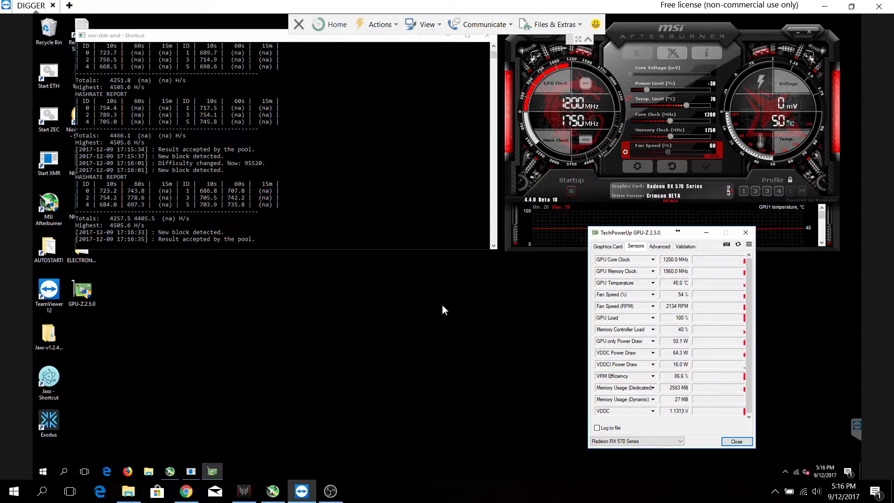
# - Minimize TeamViewer and open a single WhatToMine Electroneum (ETN) calculator page in Chrome
pyautogui.click(827, 8)
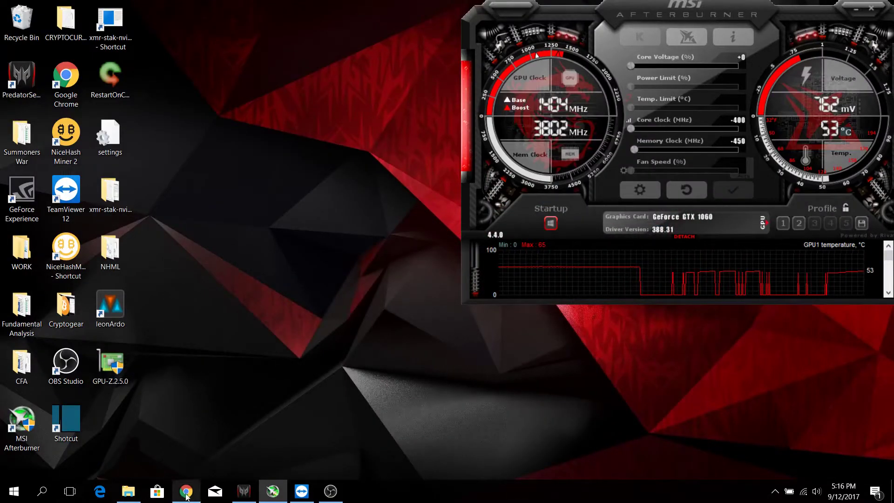
pyautogui.click(187, 491)
pyautogui.click(291, 8)
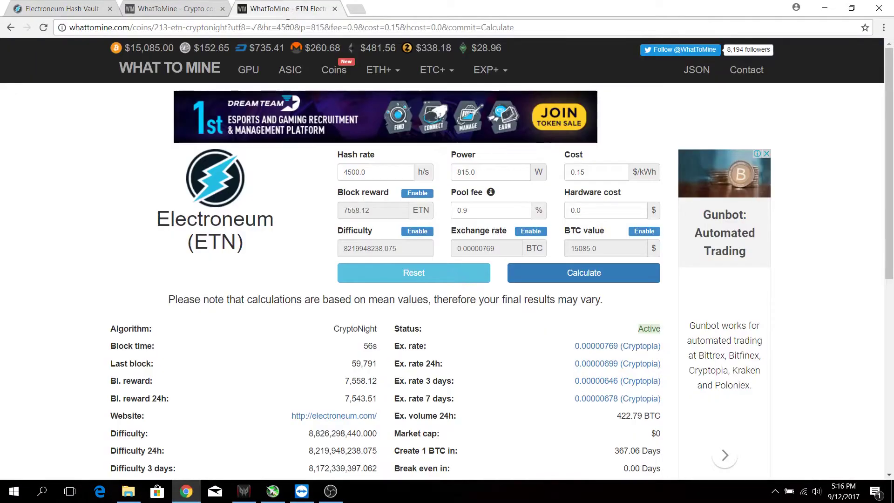
pyautogui.click(196, 10)
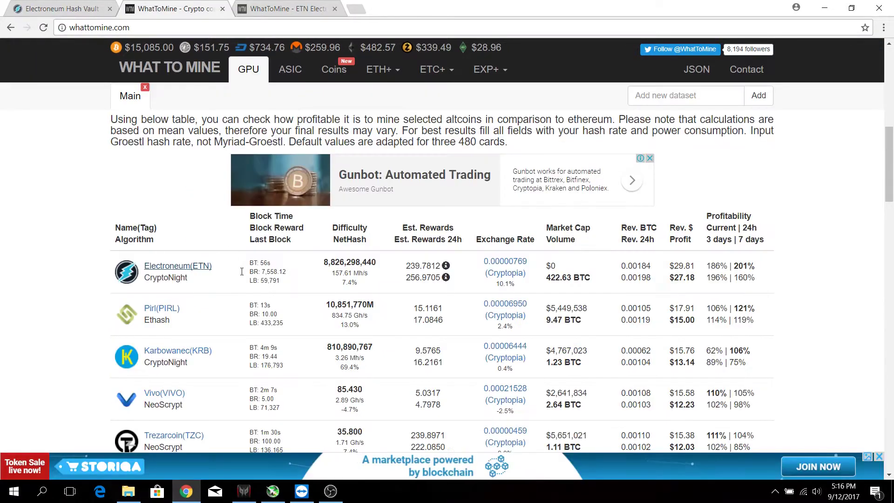
pyautogui.click(200, 266)
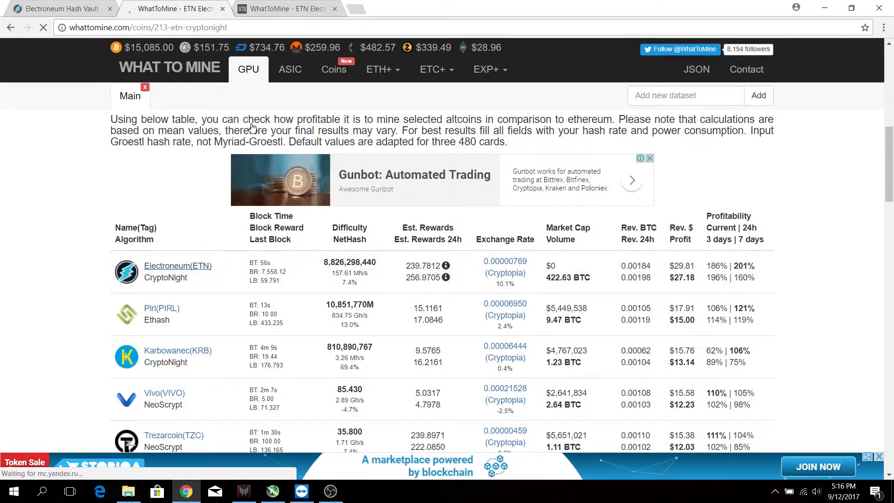
pyautogui.click(334, 8)
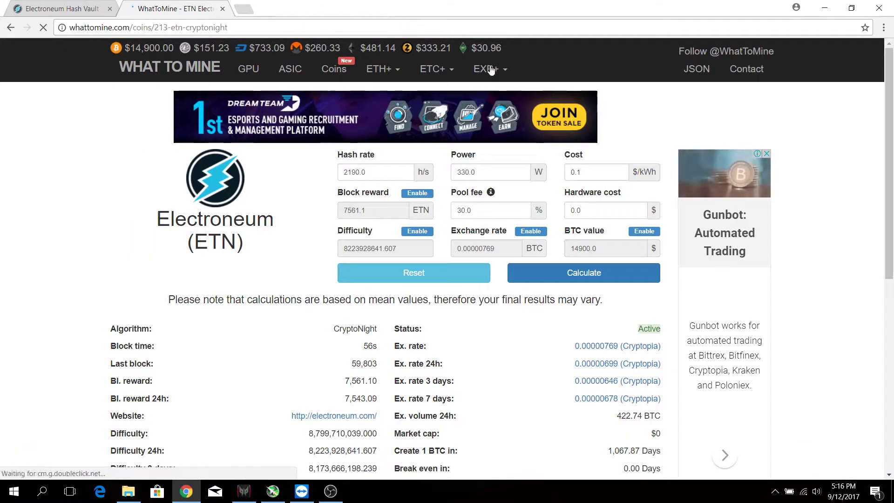
# - Set the Electroneum hash rate to 4466 h/s and search Windows for Calculator
pyautogui.doubleClick(350, 172)
pyautogui.write('44')
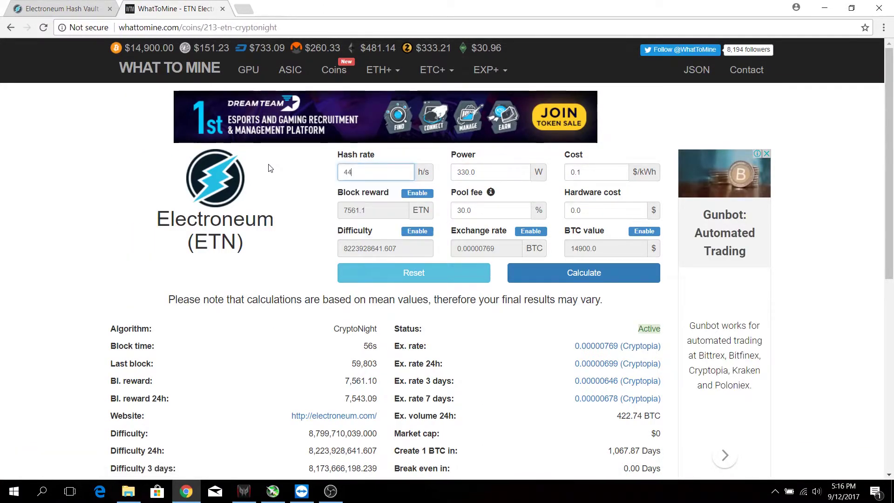
pyautogui.write('66')
pyautogui.press('Tab')
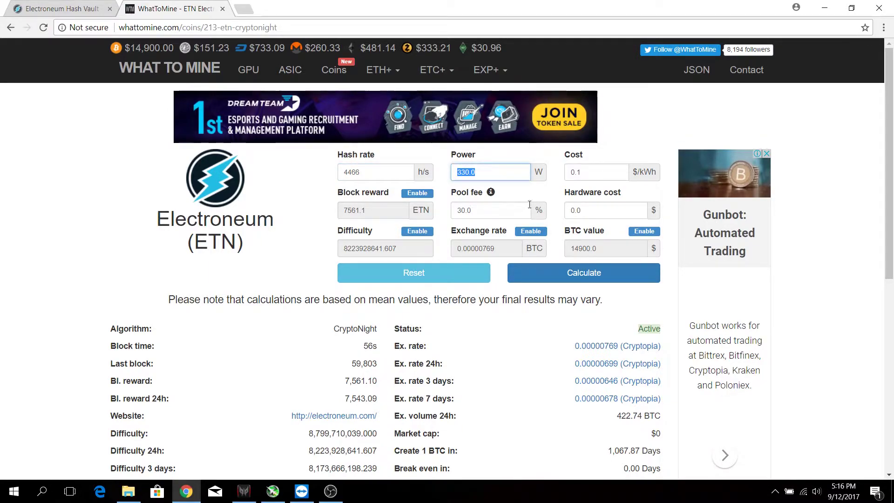
pyautogui.click(41, 498)
# - Launch Windows Calculator and move it beside the WhatToMine form
pyautogui.write('calcu')
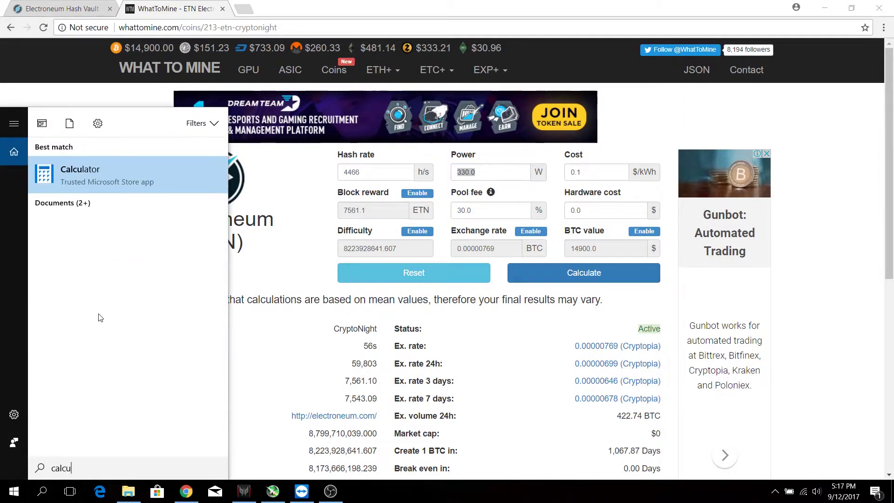
pyautogui.click(109, 188)
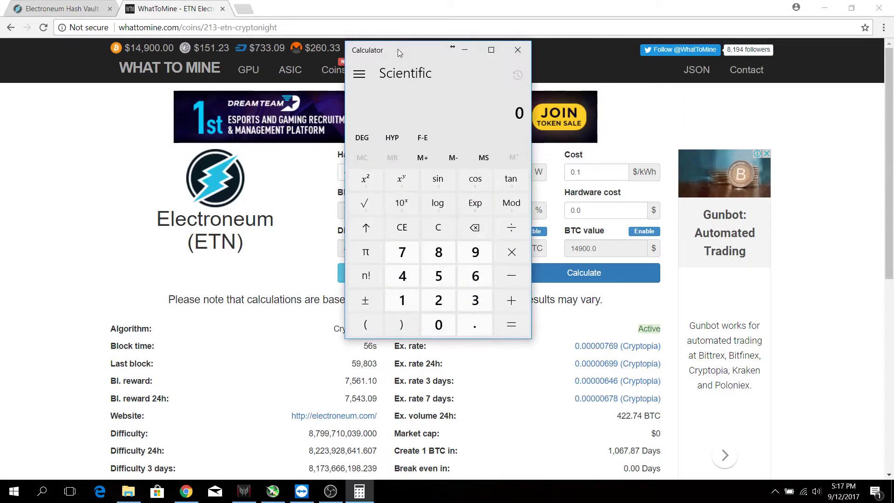
pyautogui.moveTo(398, 49); pyautogui.dragTo(618, 55)
# - Multiply 100 by 6 in Calculator to get 600
pyautogui.click(626, 304)
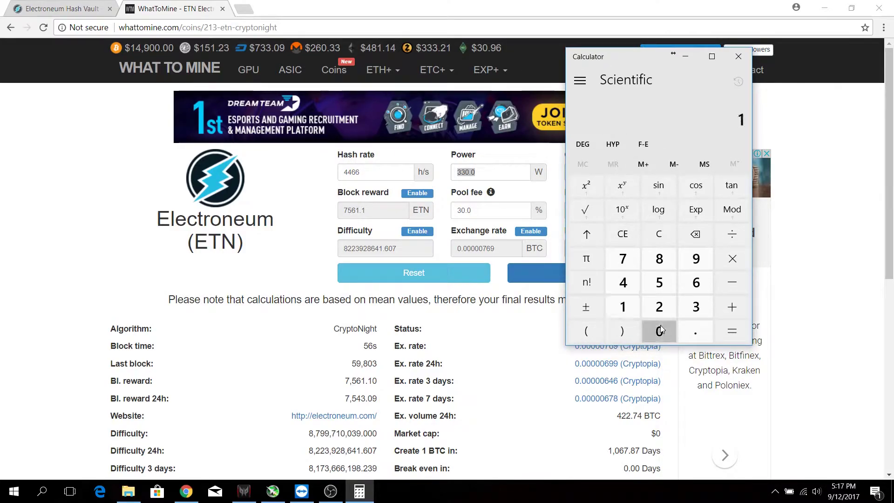
pyautogui.doubleClick(659, 330)
pyautogui.click(731, 282)
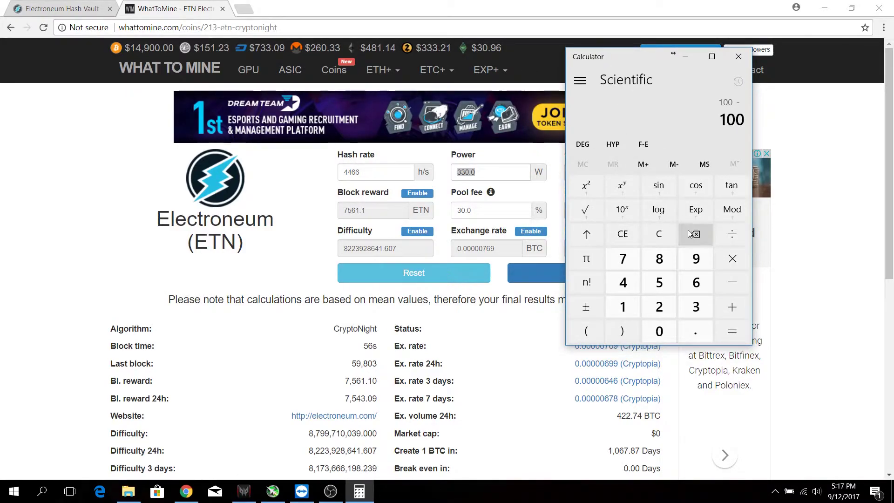
pyautogui.click(731, 259)
pyautogui.click(695, 282)
pyautogui.click(721, 329)
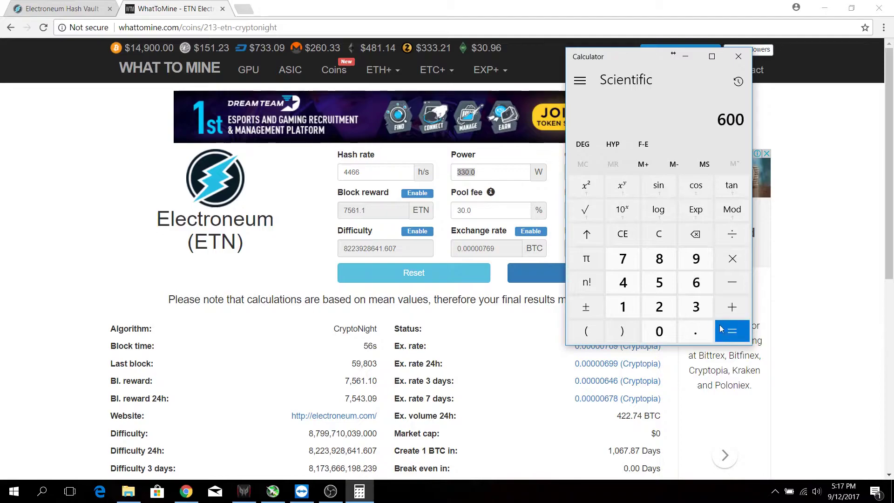
# - Add 200 for a total power draw of 800, then return to the Power field
pyautogui.click(728, 300)
pyautogui.click(660, 308)
pyautogui.click(663, 332)
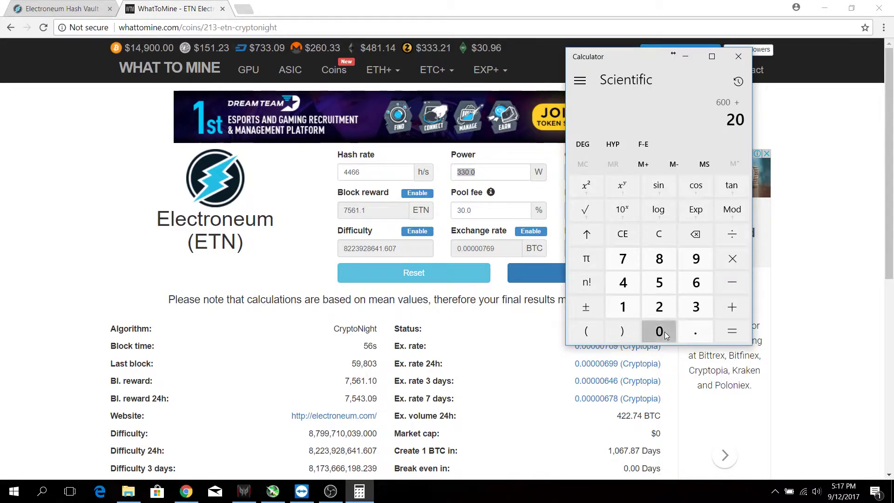
pyautogui.click(664, 331)
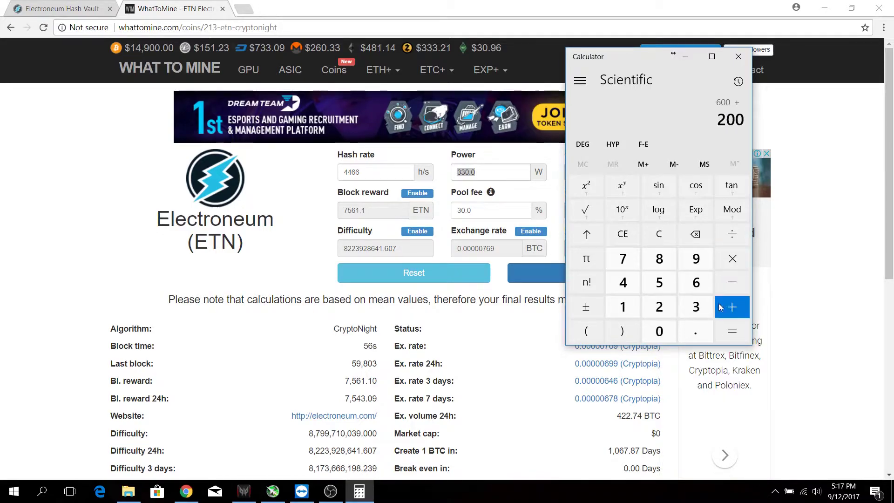
pyautogui.click(730, 333)
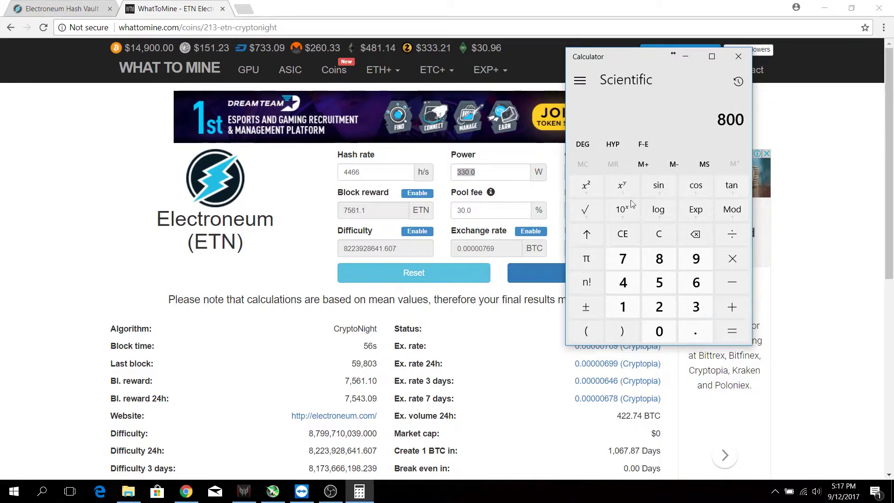
pyautogui.click(487, 169)
# - Enter power 800 W, cost 0.15 $/kWh and pool fee 0.9% in the calculator
pyautogui.doubleClick(486, 170)
pyautogui.write('800')
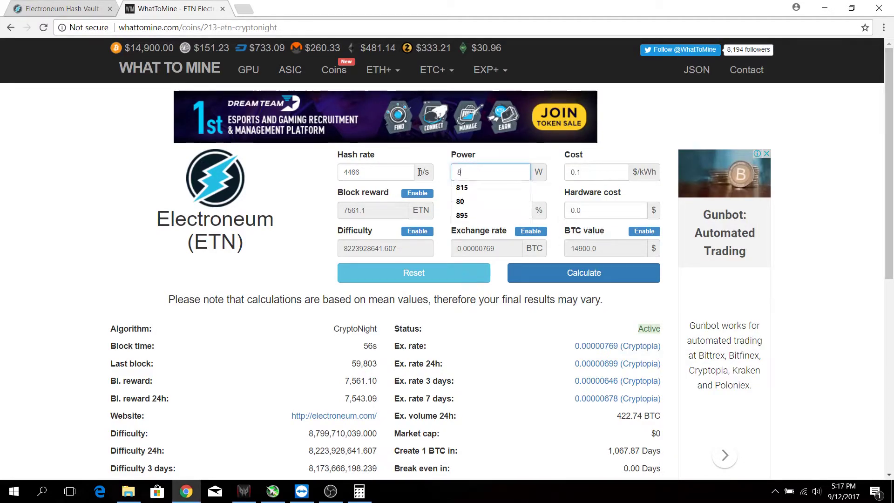
pyautogui.click(593, 171)
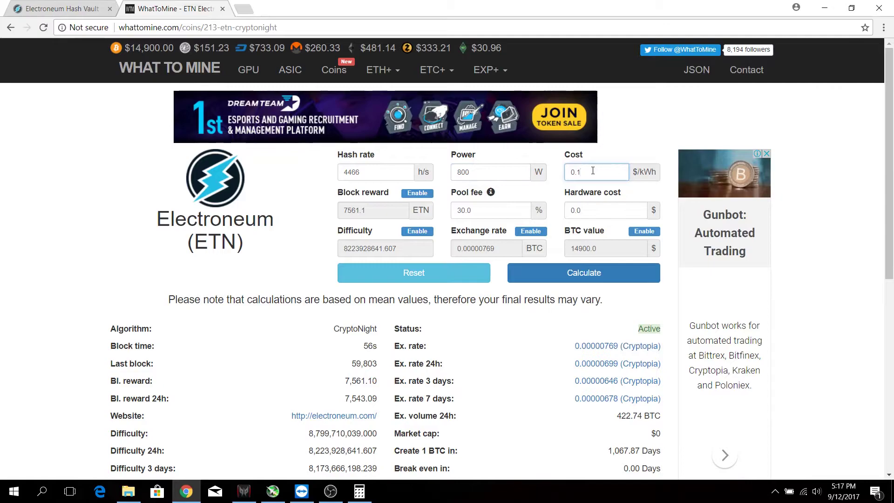
pyautogui.write('5')
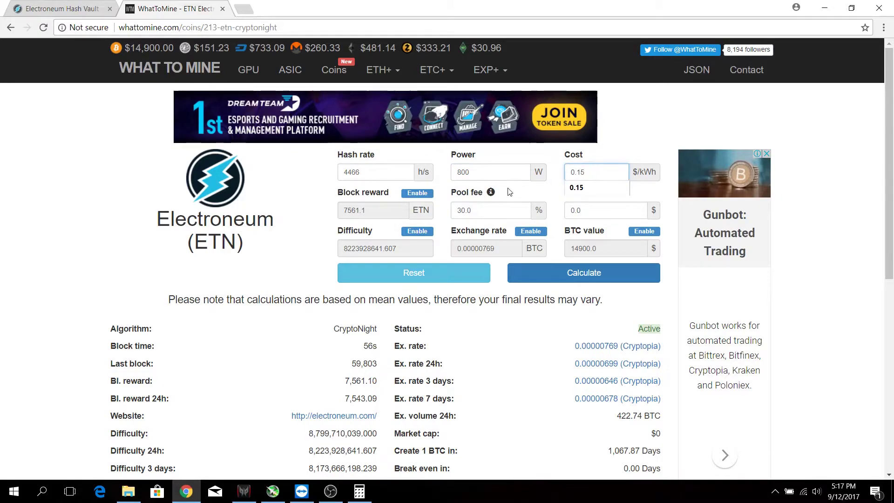
pyautogui.press('Tab')
pyautogui.write('0')
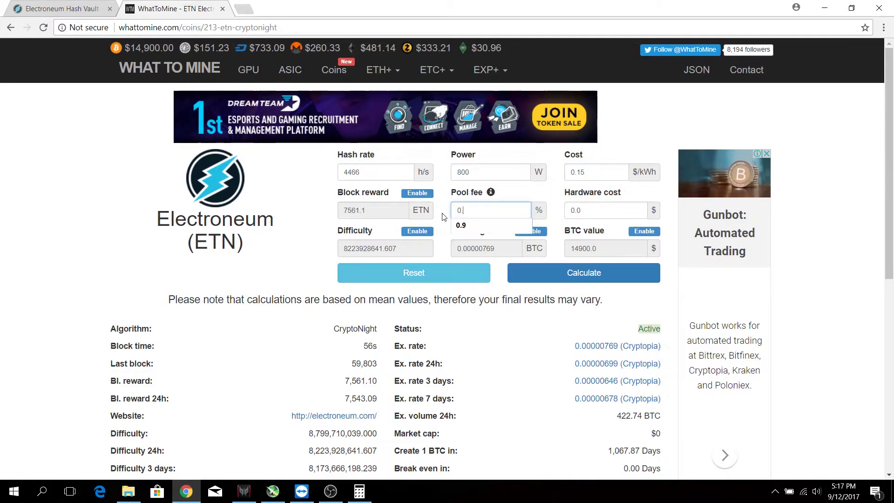
# - Calculate and review the estimated rewards, showing $37.40 daily profit
pyautogui.click(573, 277)
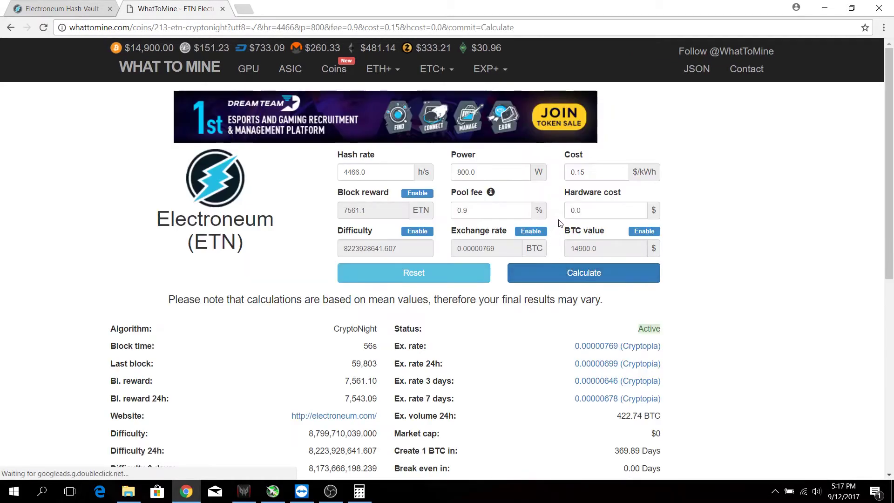
pyautogui.scroll(-3, 561, 222)
pyautogui.scroll(-4, 560, 222)
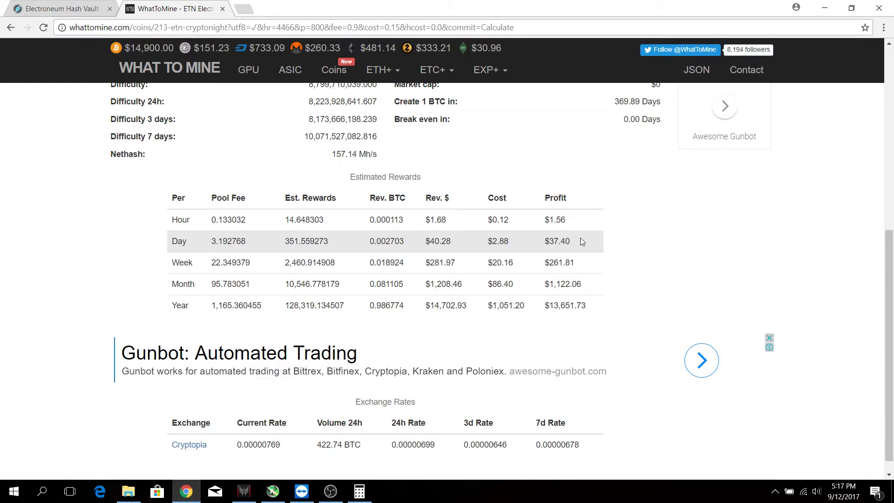
pyautogui.click(59, 8)
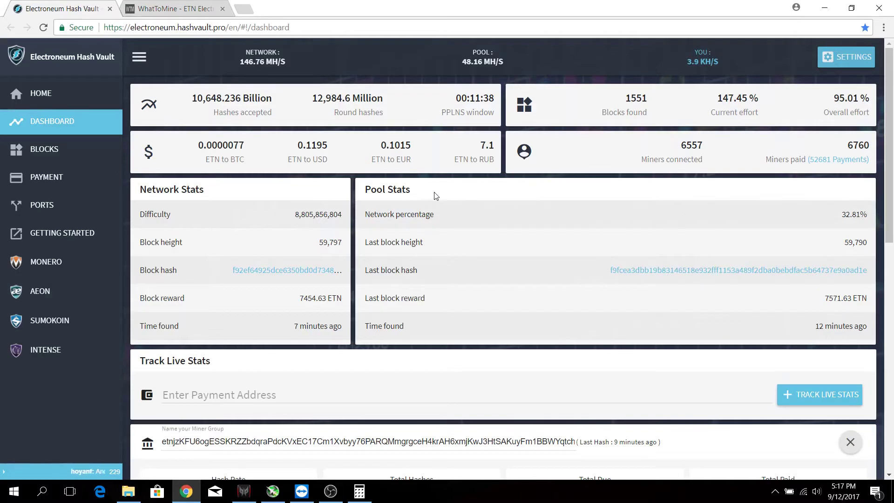
# - Check Hash Vault's 24-hour estimates of 250.430 ETN and 29.916 USD, then revisit WhatToMine's $1,122.06 monthly profit
pyautogui.scroll(-6, 512, 160)
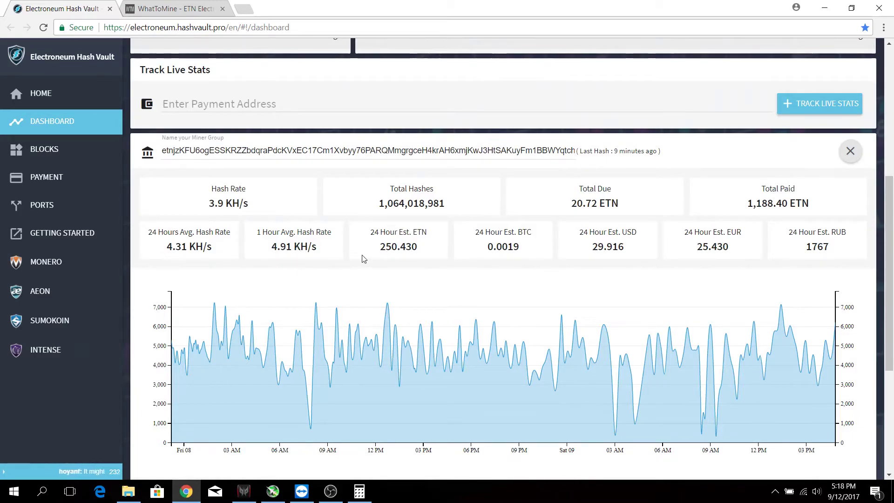
pyautogui.moveTo(381, 246)
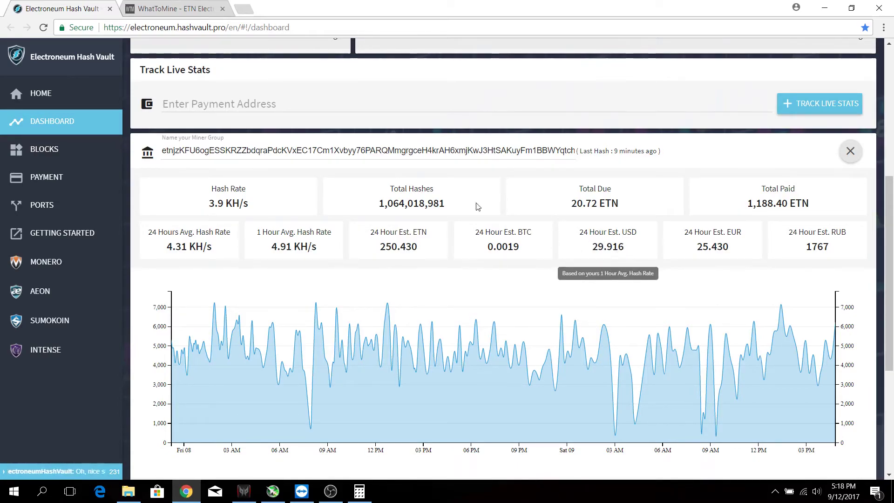
pyautogui.click(169, 7)
pyautogui.click(65, 6)
pyautogui.click(161, 5)
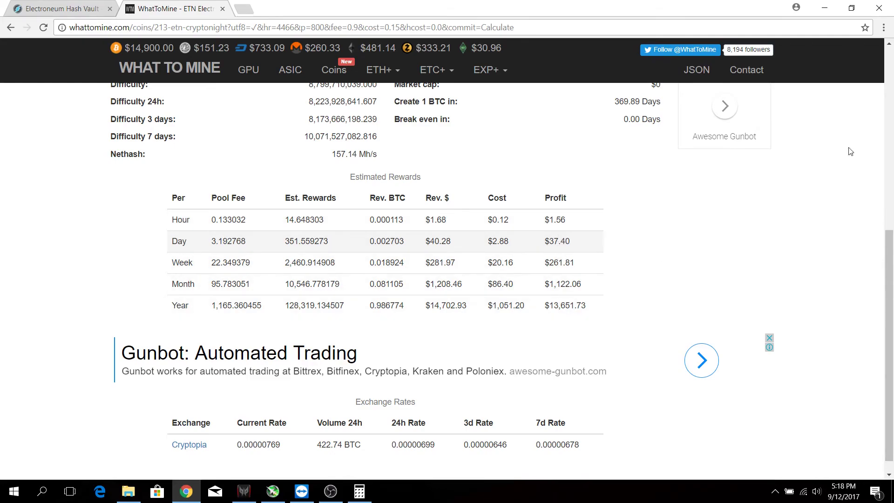
# - Minimize Chrome and close the Calculator window
pyautogui.click(824, 9)
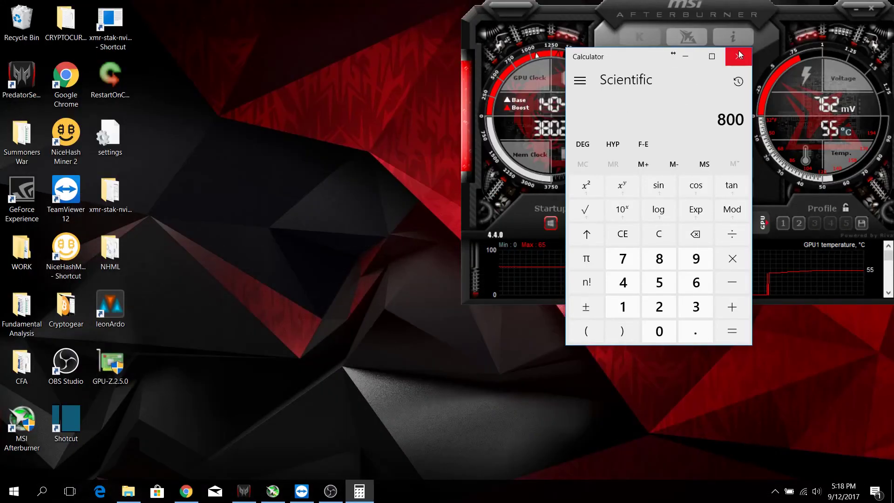
pyautogui.click(737, 57)
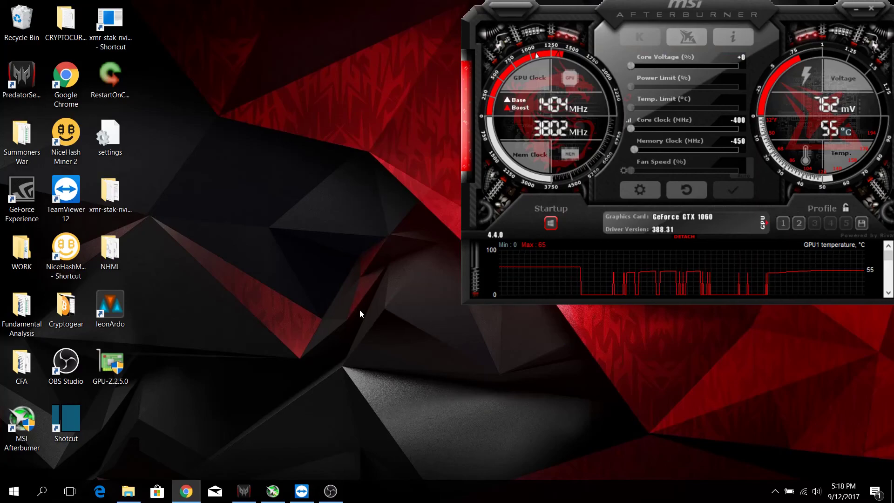